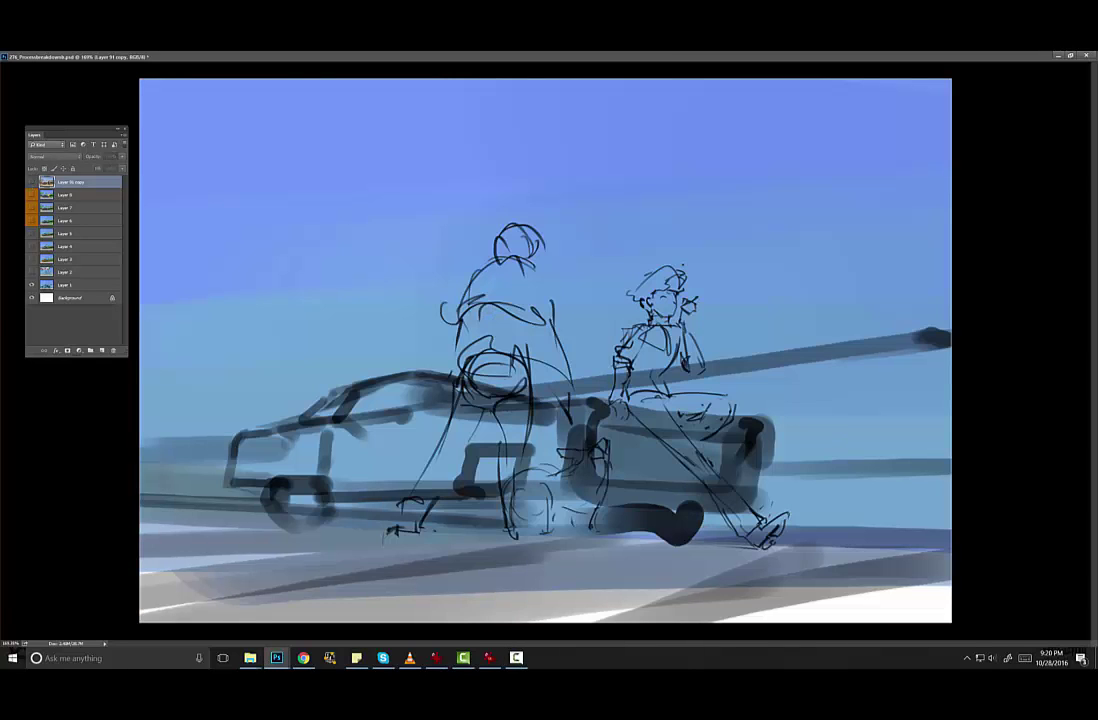
- Hide the workspace panels to view the canvas at the Layer 2 reference-and-sketch stage
{"action": "key", "text": "Tab"}
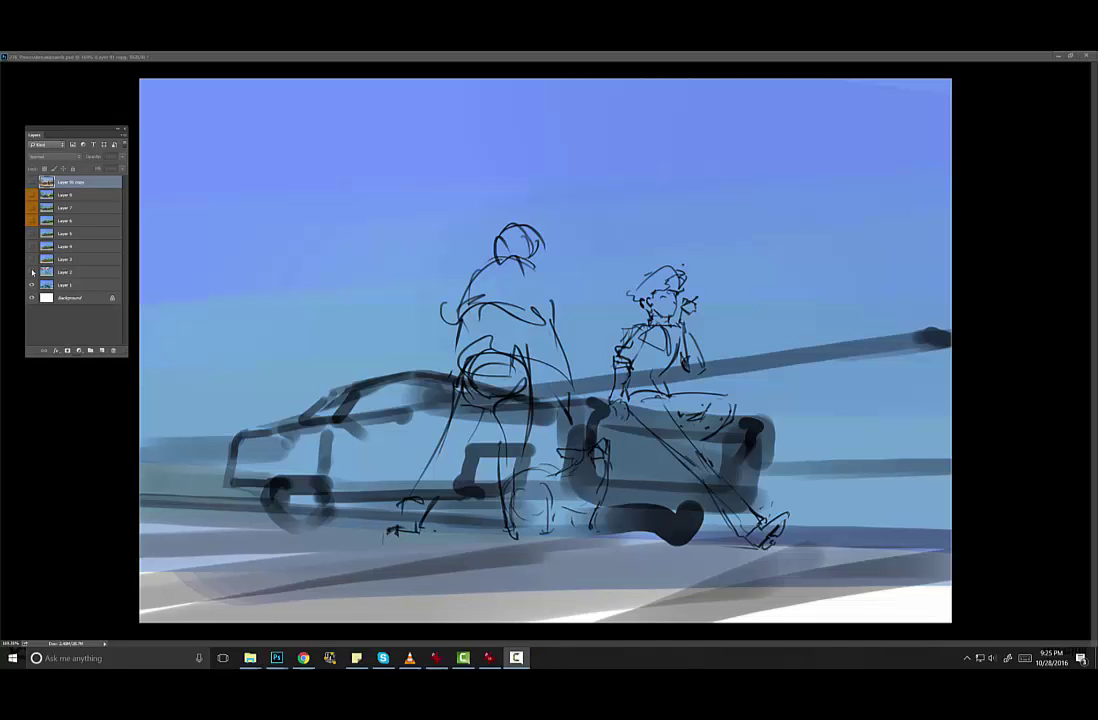
- Turn on the next painting layer with the brown car block-in and green treeline
{"action": "left_click", "coordinate": [31, 271]}
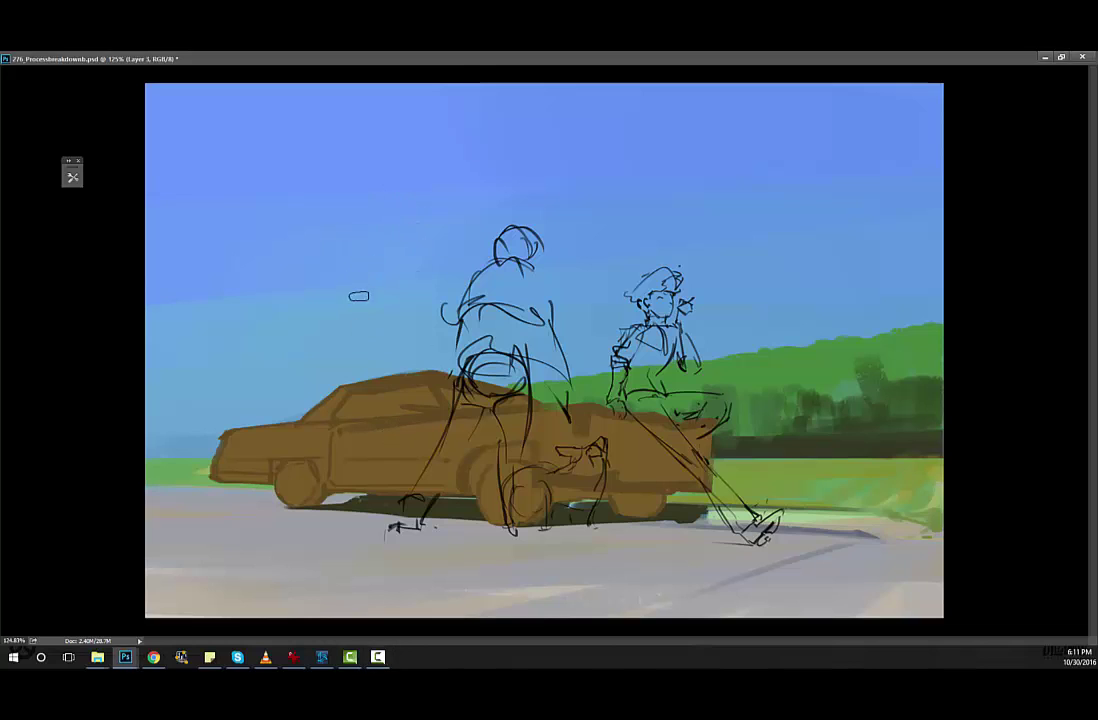
- Sample the road grey and brush a grey patch into the sky beside the figure
{"action": "key", "text": "alt"}
{"action": "left_click", "coordinate": [457, 540], "text": "alt"}
{"action": "mouse_move", "coordinate": [380, 250]}
{"action": "left_mouse_down"}
{"action": "mouse_move", "coordinate": [380, 238]}
{"action": "mouse_move", "coordinate": [402, 306]}
{"action": "mouse_move", "coordinate": [430, 222]}
{"action": "mouse_move", "coordinate": [445, 262]}
{"action": "left_mouse_up"}
{"action": "mouse_move", "coordinate": [410, 385]}
{"action": "left_mouse_down"}
{"action": "mouse_move", "coordinate": [430, 477]}
{"action": "mouse_move", "coordinate": [443, 436]}
{"action": "mouse_move", "coordinate": [466, 427]}
{"action": "mouse_move", "coordinate": [465, 517]}
{"action": "left_mouse_up"}
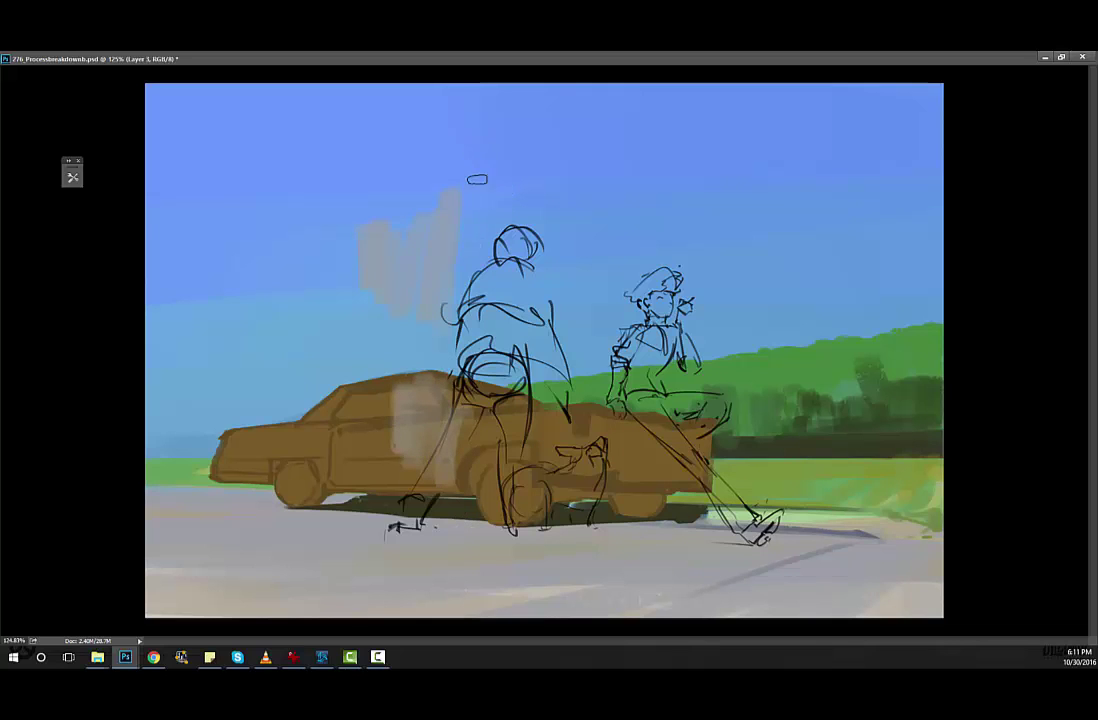
- Try LINE DRAWING brush strokes in sampled light grey over the car, then undo them
{"action": "key", "text": "F5"}
{"action": "key", "text": "F5"}
{"action": "key", "text": "F5"}
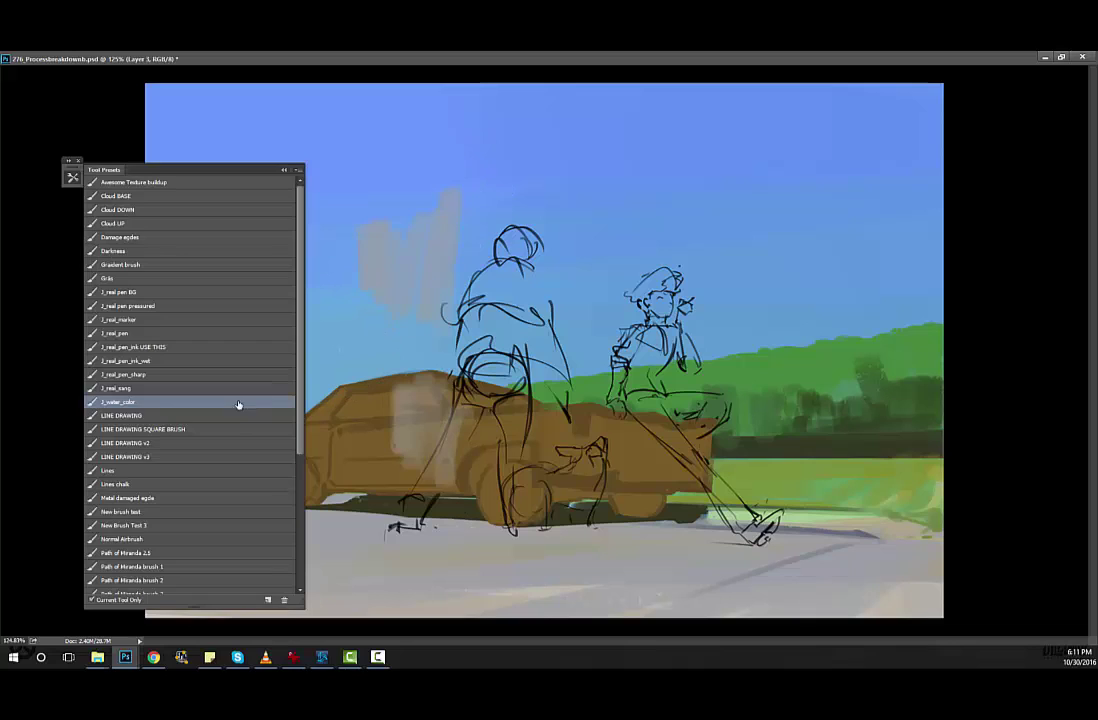
{"action": "left_click", "coordinate": [236, 414]}
{"action": "key", "text": "F5"}
{"action": "left_click_drag", "start_coordinate": [461, 166], "coordinate": [461, 318]}
{"action": "key", "text": "ctrl+alt+z"}
{"action": "left_click", "coordinate": [527, 508], "text": "alt"}
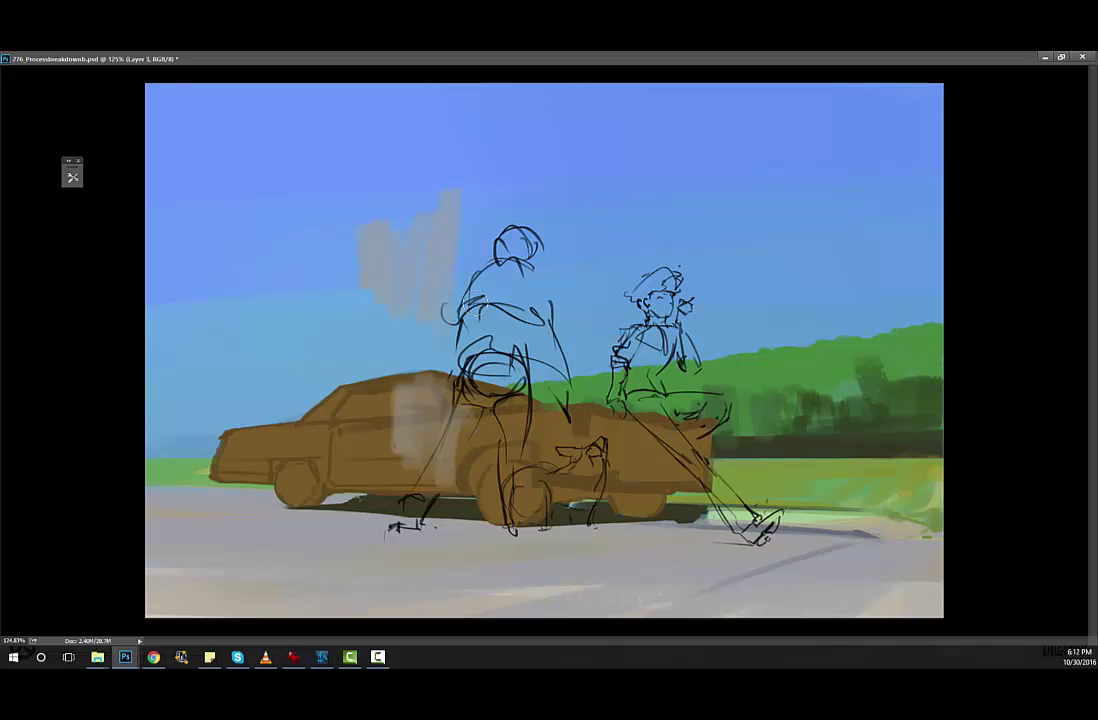
{"action": "left_click_drag", "start_coordinate": [450, 192], "coordinate": [455, 452]}
{"action": "left_click_drag", "start_coordinate": [423, 376], "coordinate": [420, 424]}
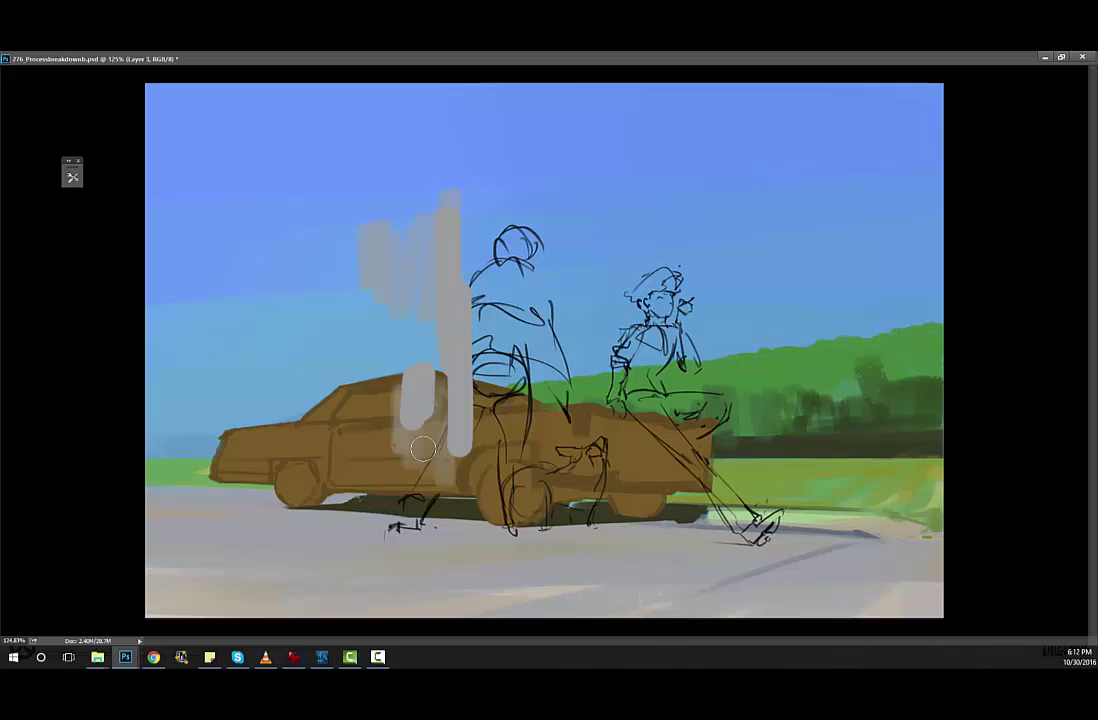
{"action": "key", "text": "ctrl+alt+z"}
{"action": "key", "text": "ctrl+alt+z"}
{"action": "key", "text": "ctrl+alt+z"}
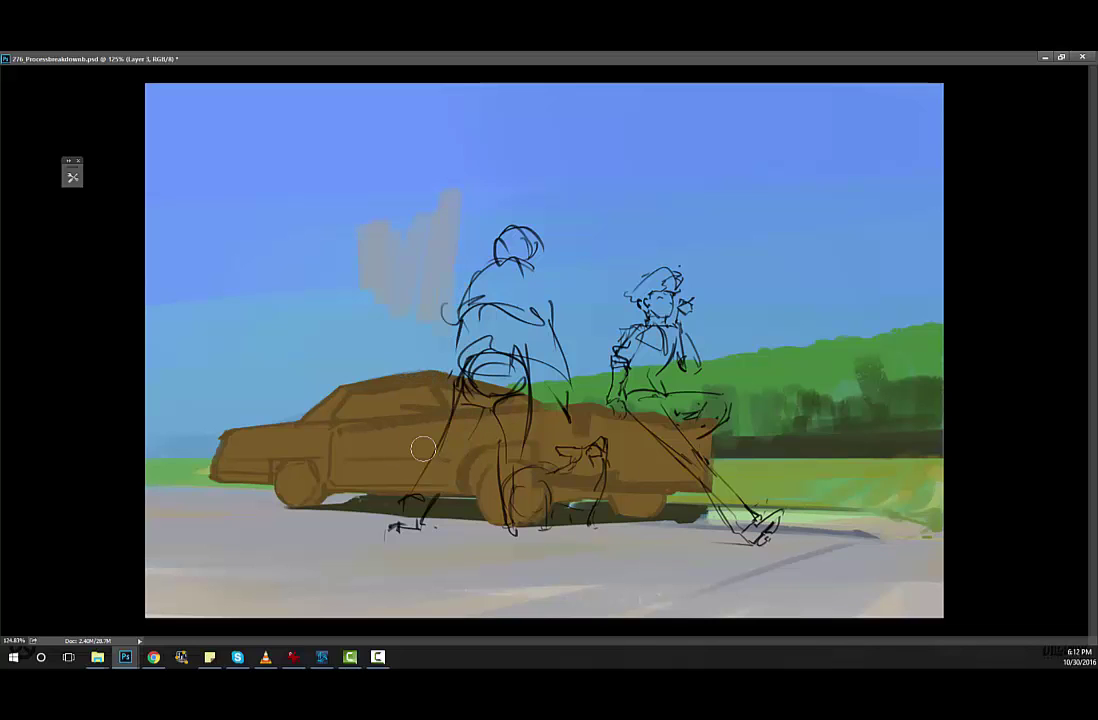
- Switch to the Path of Miranda brush 1 preset and brush a grey vertical sky stroke
{"action": "left_click", "coordinate": [72, 177]}
{"action": "left_click", "coordinate": [206, 567]}
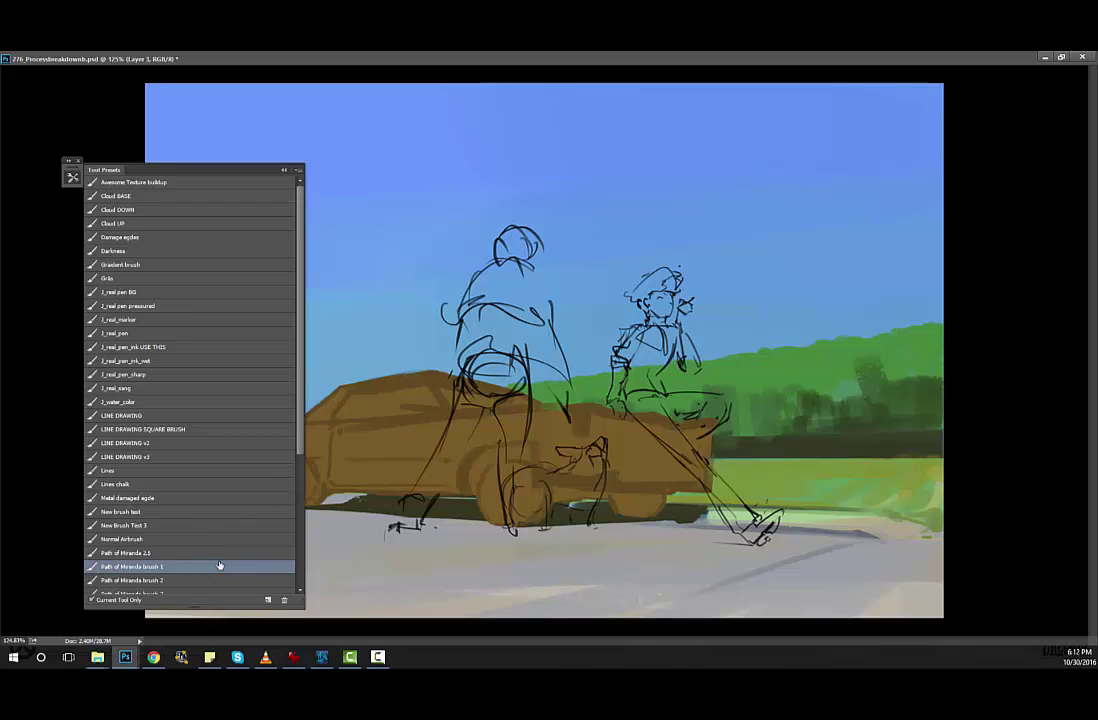
{"action": "left_click_drag", "start_coordinate": [407, 262], "coordinate": [407, 368]}
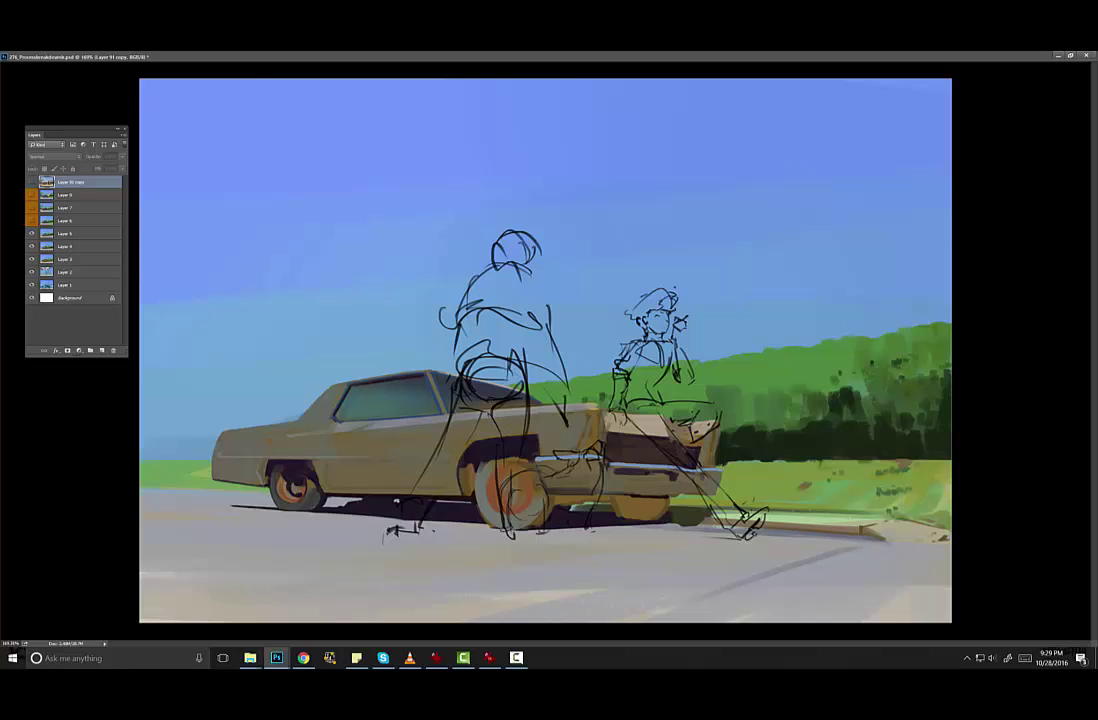
- Return focus to the Photoshop window showing the detailed grey-beige sedan
{"action": "left_click", "coordinate": [31, 221]}
- Turn on Layer 6 to show the white-rimmed wheels and refined chrome details
{"action": "left_click", "coordinate": [31, 221]}
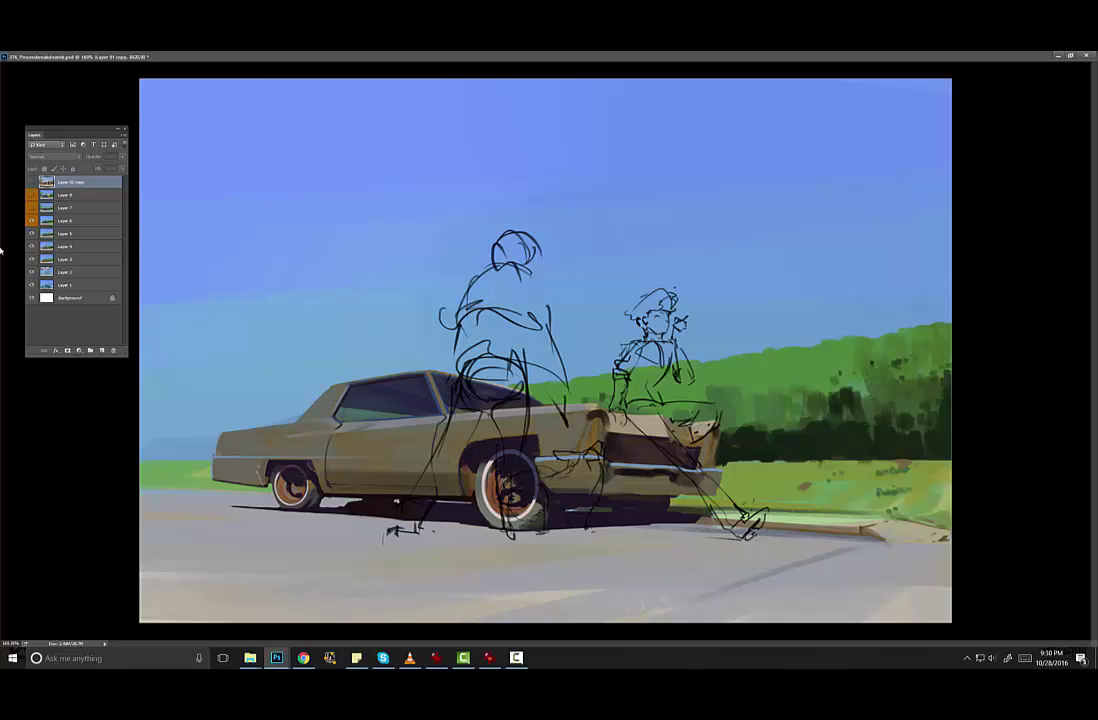
- Turn on Layer 7 to reveal the leafy tree, roofed houses and hedge
{"action": "left_click", "coordinate": [30, 207]}
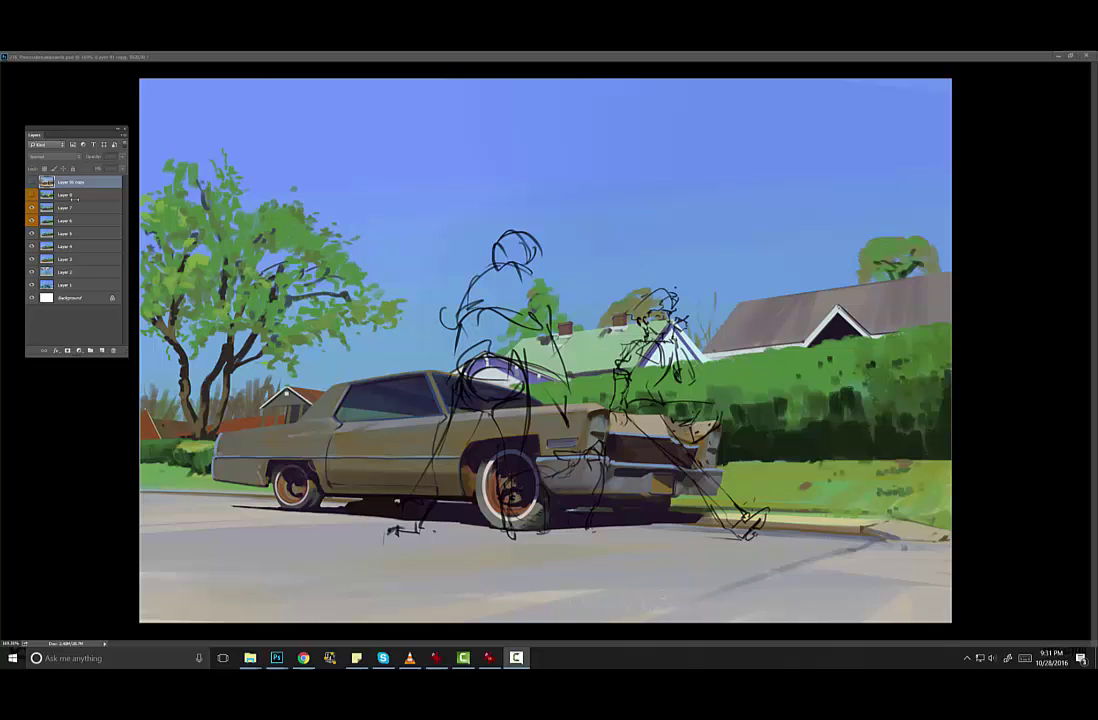
- Select Layer 8 and compare its tan seated-figure silhouette with the sketch, leaving it visible
{"action": "key", "text": "alt+bracketleft"}
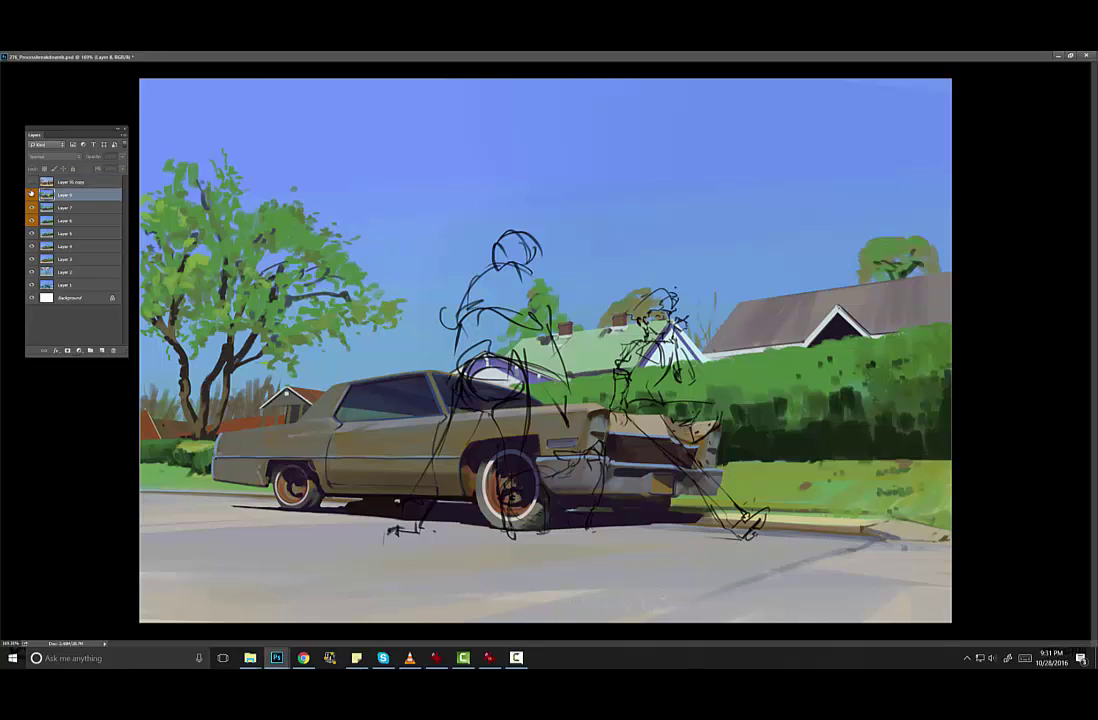
{"action": "left_click", "coordinate": [32, 193]}
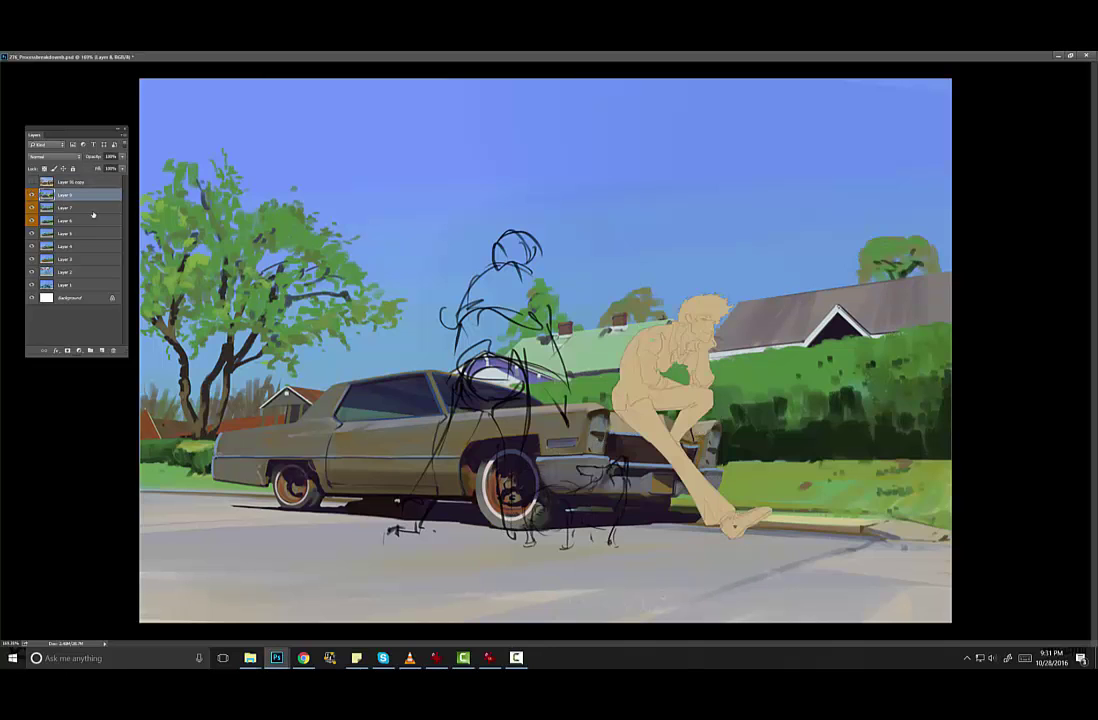
{"action": "left_click", "coordinate": [32, 193]}
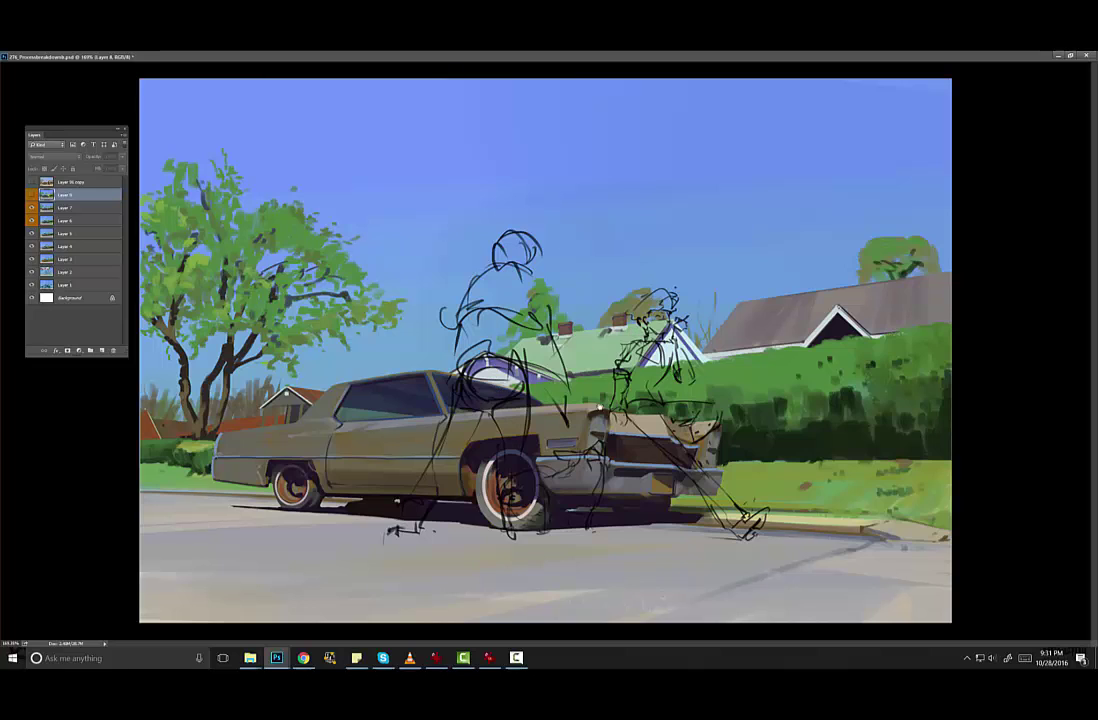
{"action": "left_click", "coordinate": [31, 182]}
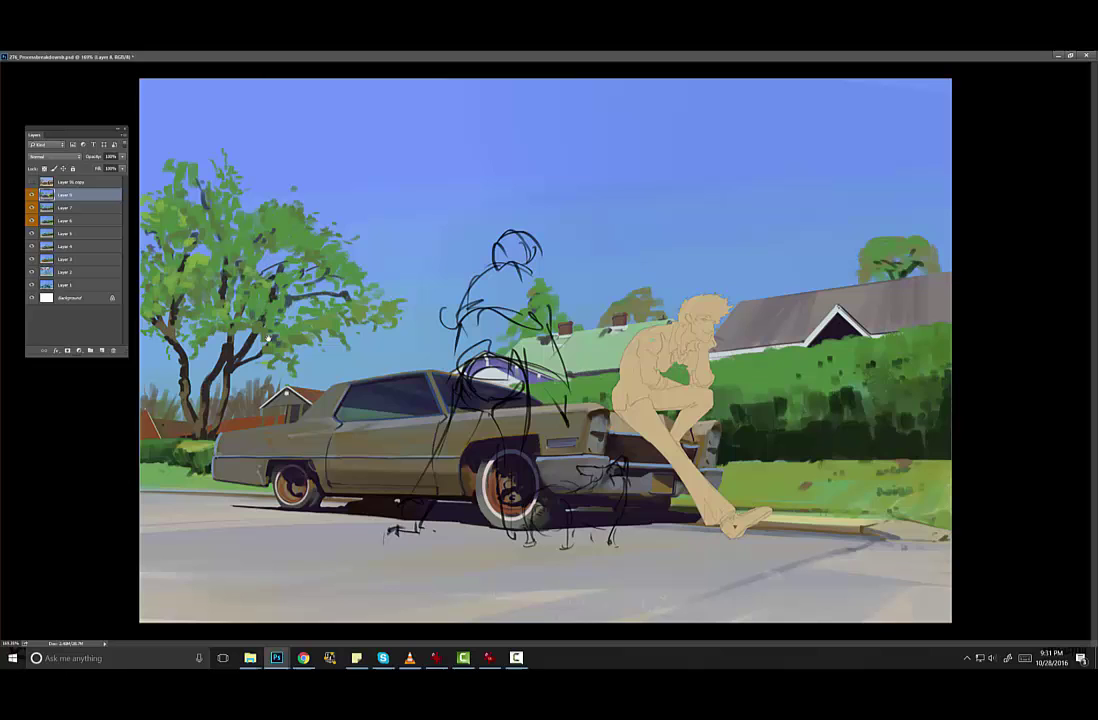
- Add a Hue/Saturation adjustment at -100 saturation and hide Layers 8, 7 and 6
{"action": "left_click", "coordinate": [80, 351]}
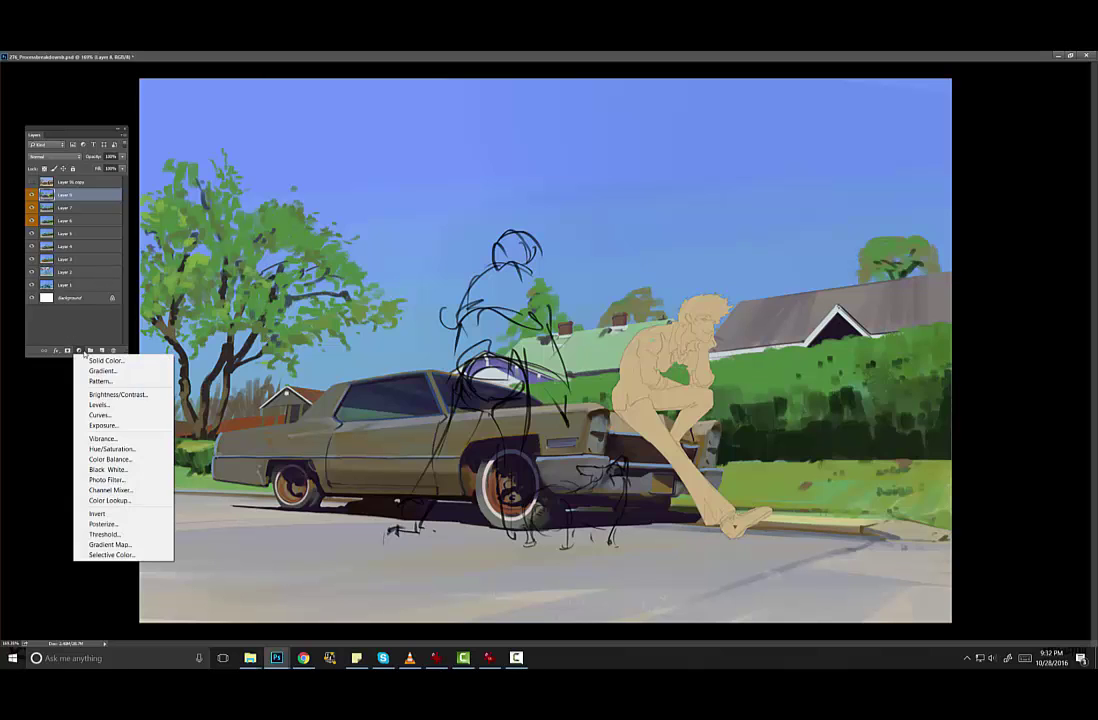
{"action": "left_click", "coordinate": [110, 449]}
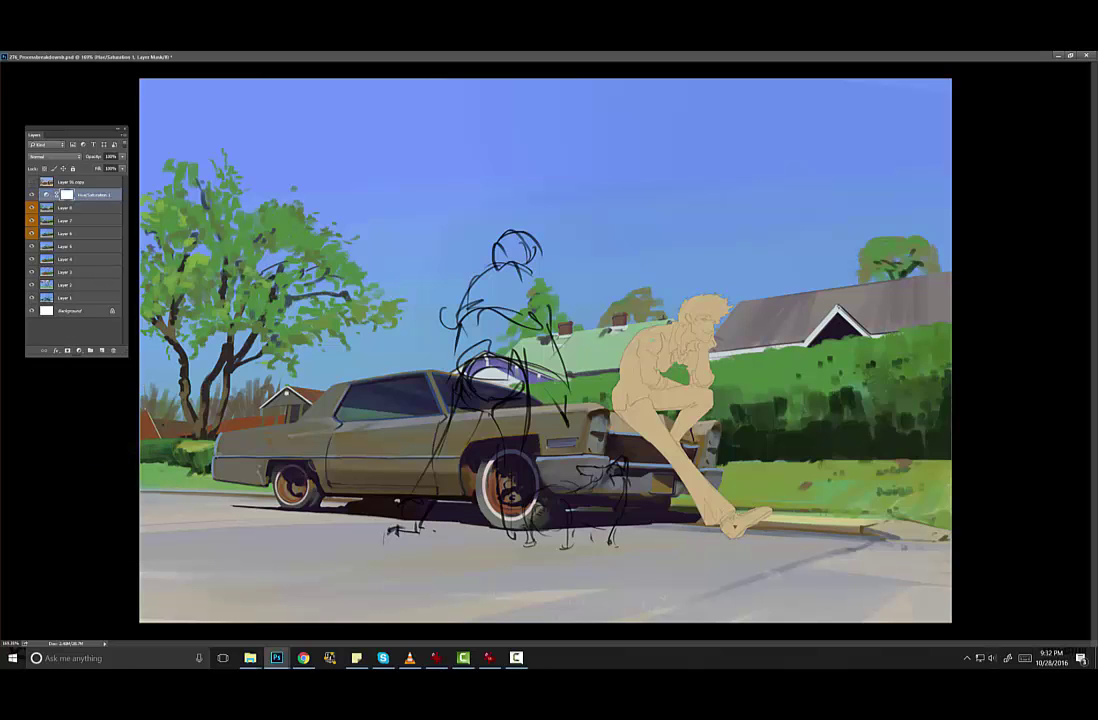
{"action": "left_click_drag", "start_coordinate": [700, 92], "coordinate": [873, 97]}
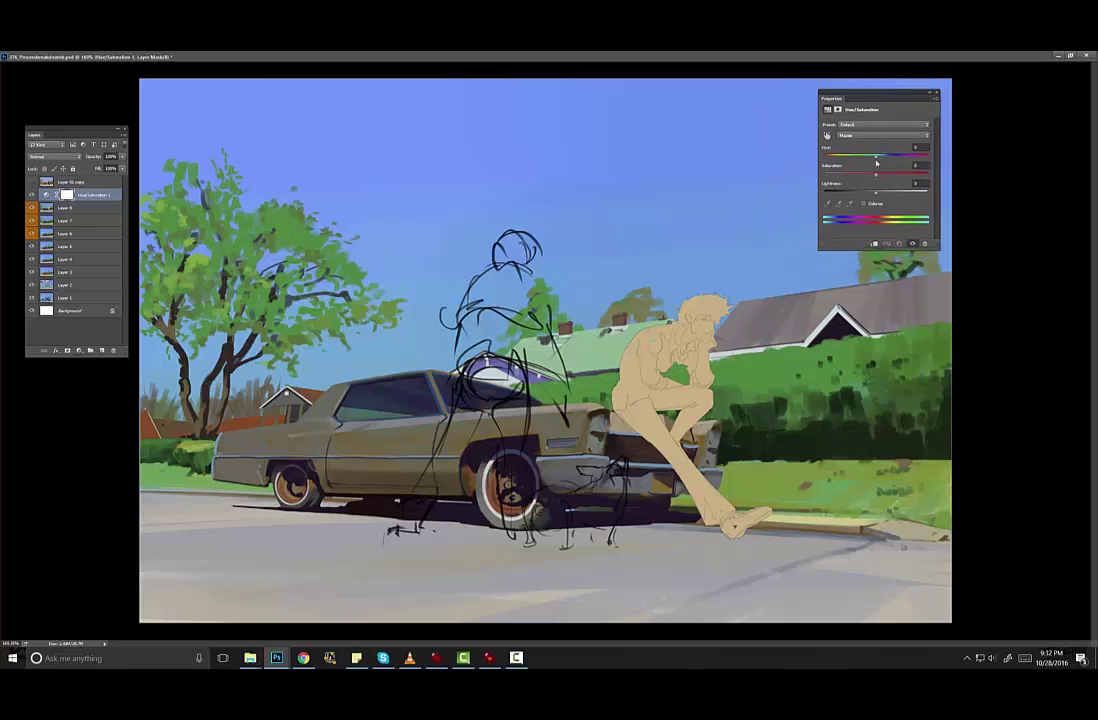
{"action": "left_click_drag", "start_coordinate": [849, 179], "coordinate": [694, 167]}
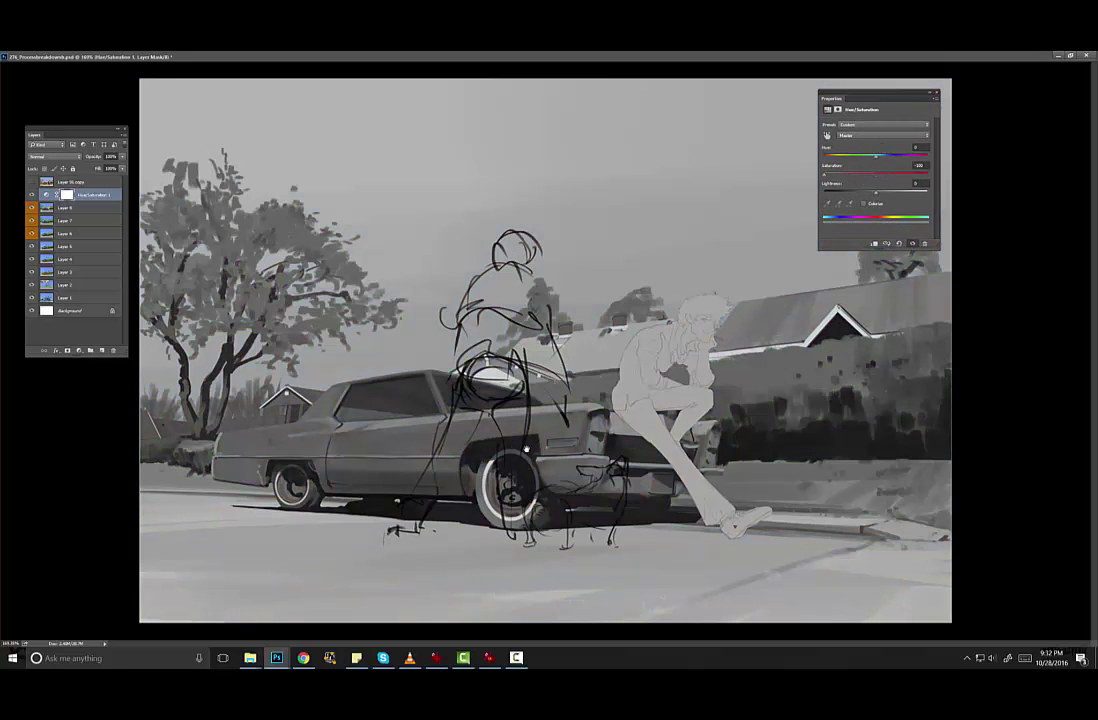
{"action": "left_click_drag", "start_coordinate": [31, 207], "coordinate": [32, 247]}
- Show Layers 8–5 again after comparing stages, then hide the Hue/Saturation 1 adjustment
{"action": "left_click", "coordinate": [29, 222]}
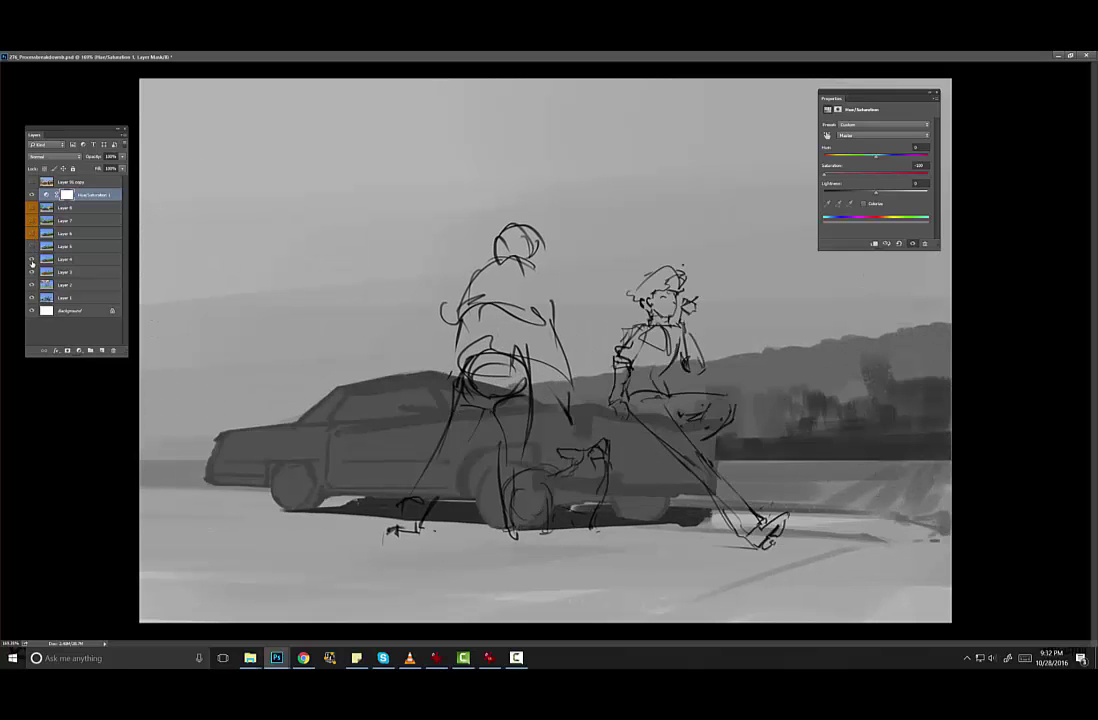
{"action": "left_click", "coordinate": [29, 222]}
{"action": "mouse_move", "coordinate": [31, 207]}
{"action": "left_mouse_down"}
{"action": "mouse_move", "coordinate": [31, 246]}
{"action": "mouse_move", "coordinate": [33, 214]}
{"action": "left_mouse_up"}
{"action": "left_click", "coordinate": [33, 214]}
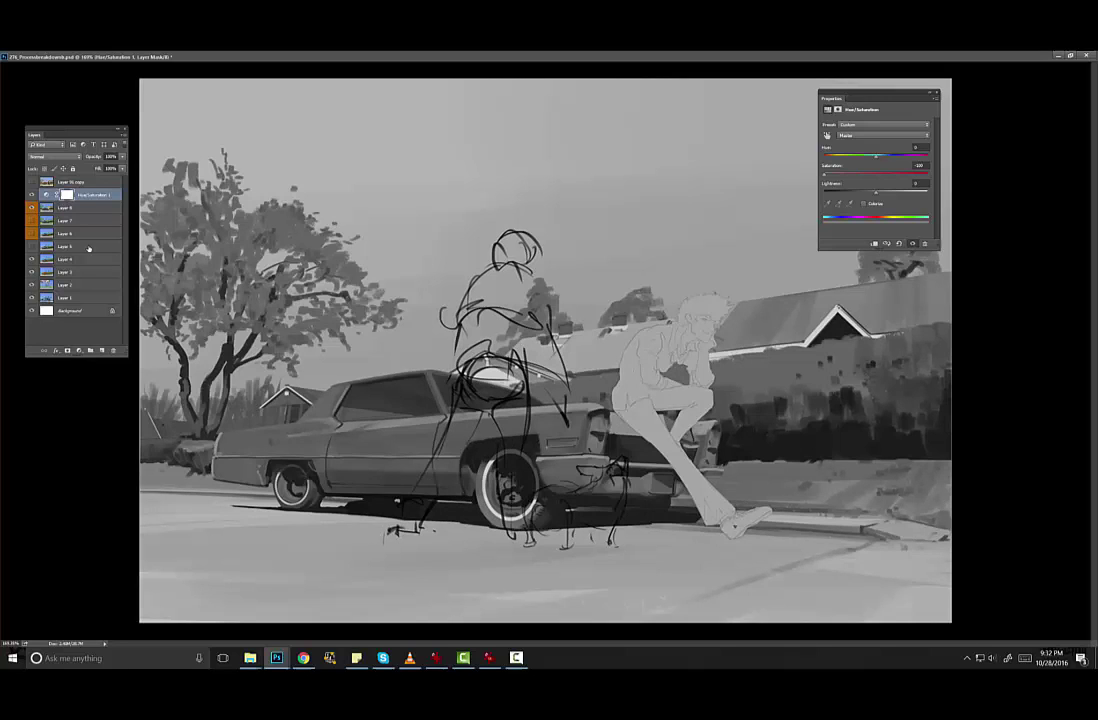
{"action": "left_click", "coordinate": [31, 182]}
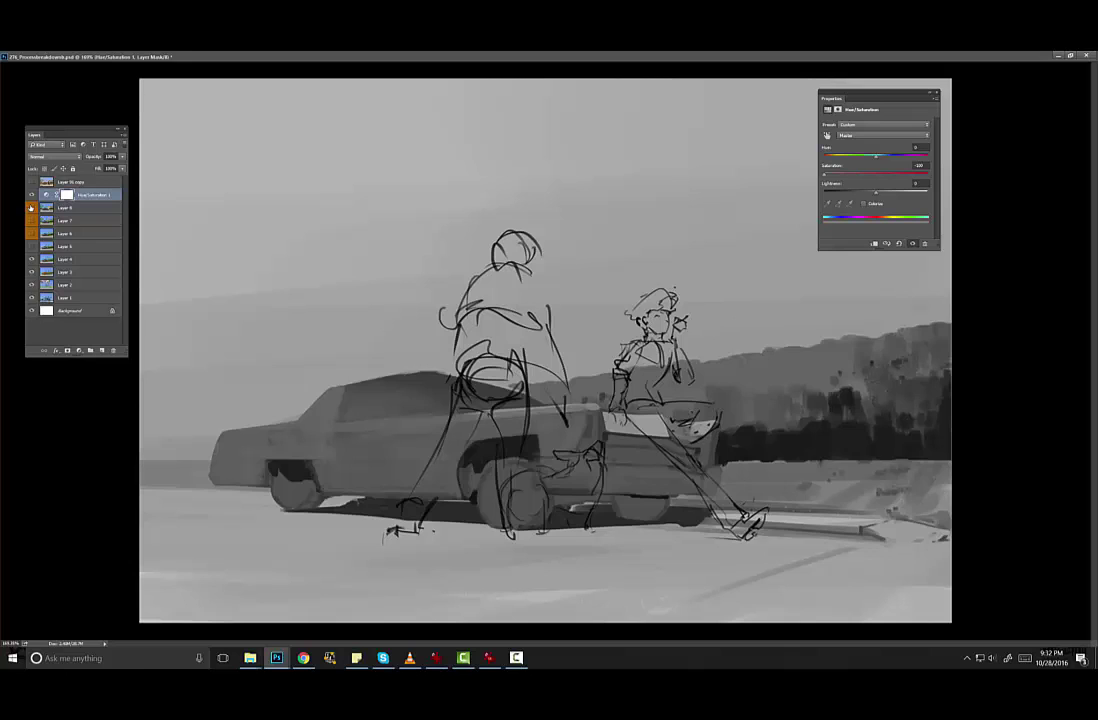
{"action": "left_click", "coordinate": [31, 181]}
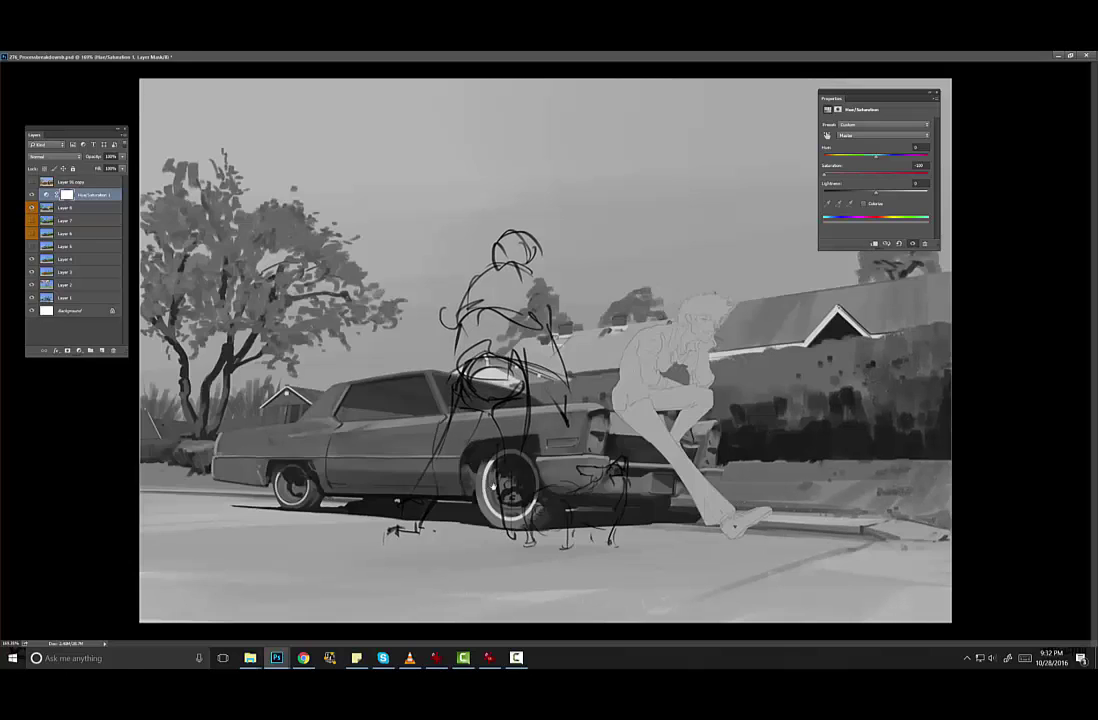
{"action": "left_click", "coordinate": [31, 195]}
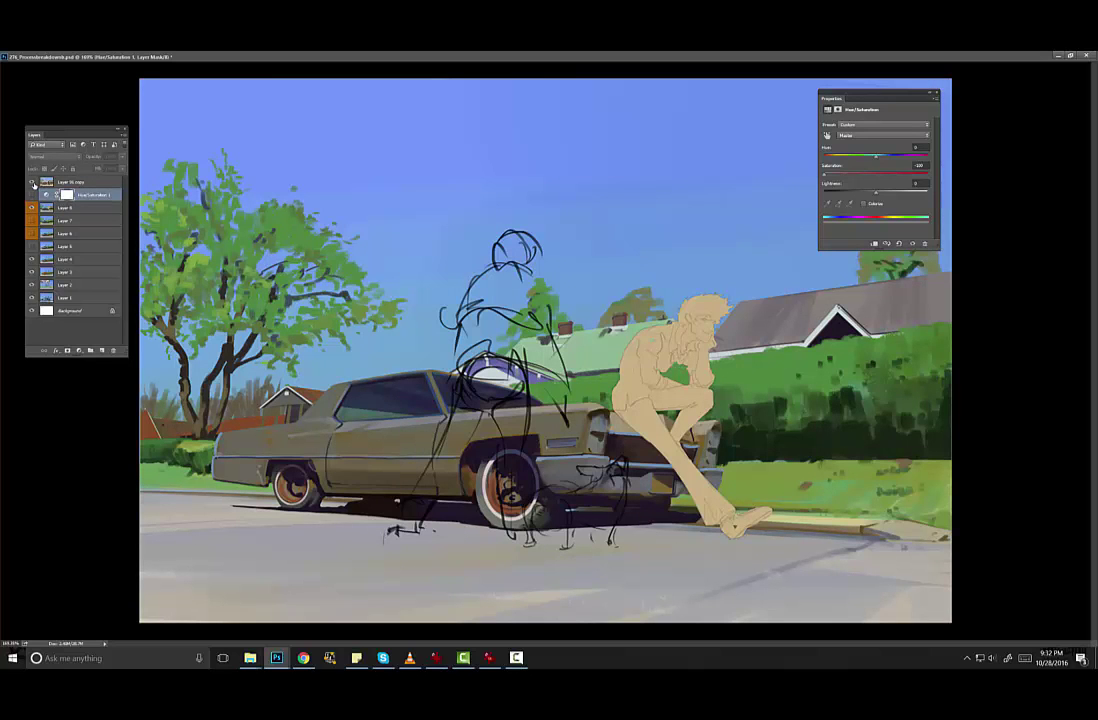
- Select Layer 16 copy and compare it with the sketch, leaving the finished painting visible
{"action": "left_click", "coordinate": [32, 183]}
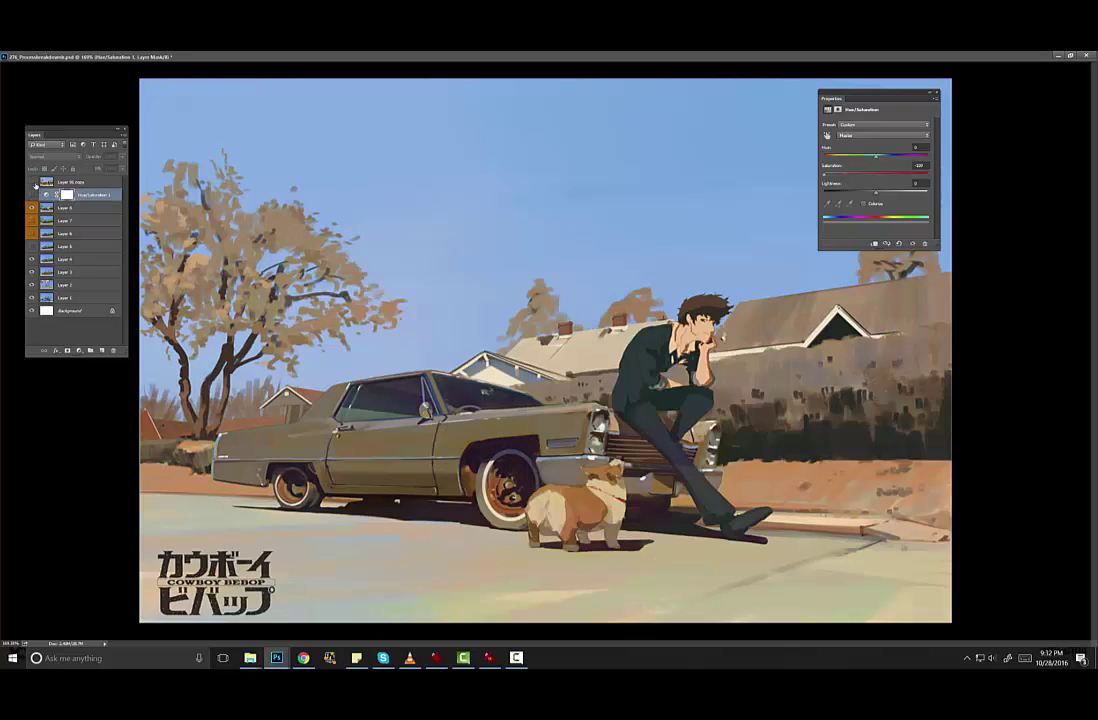
{"action": "left_click", "coordinate": [32, 183]}
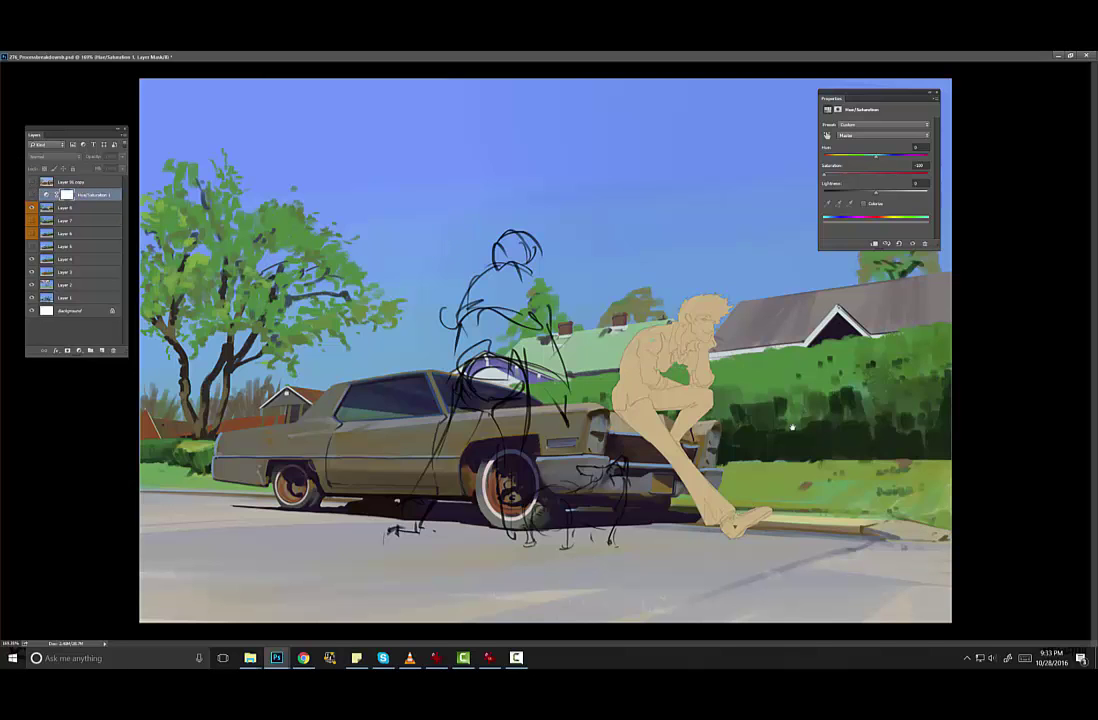
{"action": "left_click", "coordinate": [38, 182]}
{"action": "left_click", "coordinate": [32, 182]}
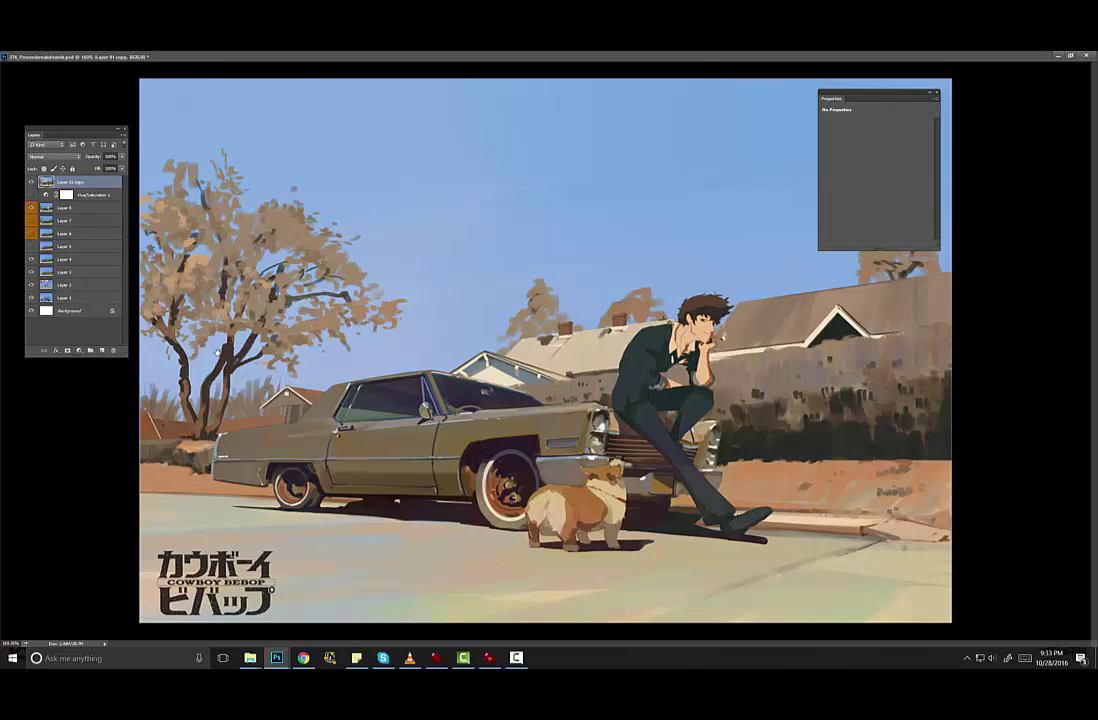
{"action": "left_click", "coordinate": [31, 182]}
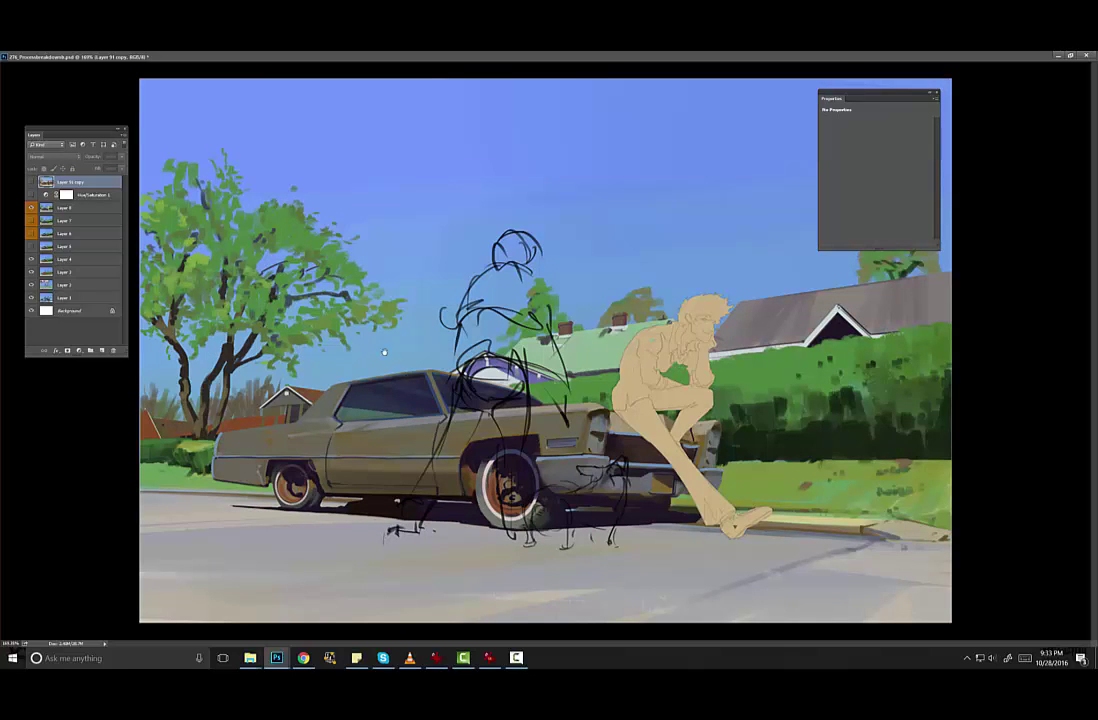
{"action": "left_click", "coordinate": [31, 182]}
{"action": "left_click", "coordinate": [31, 182]}
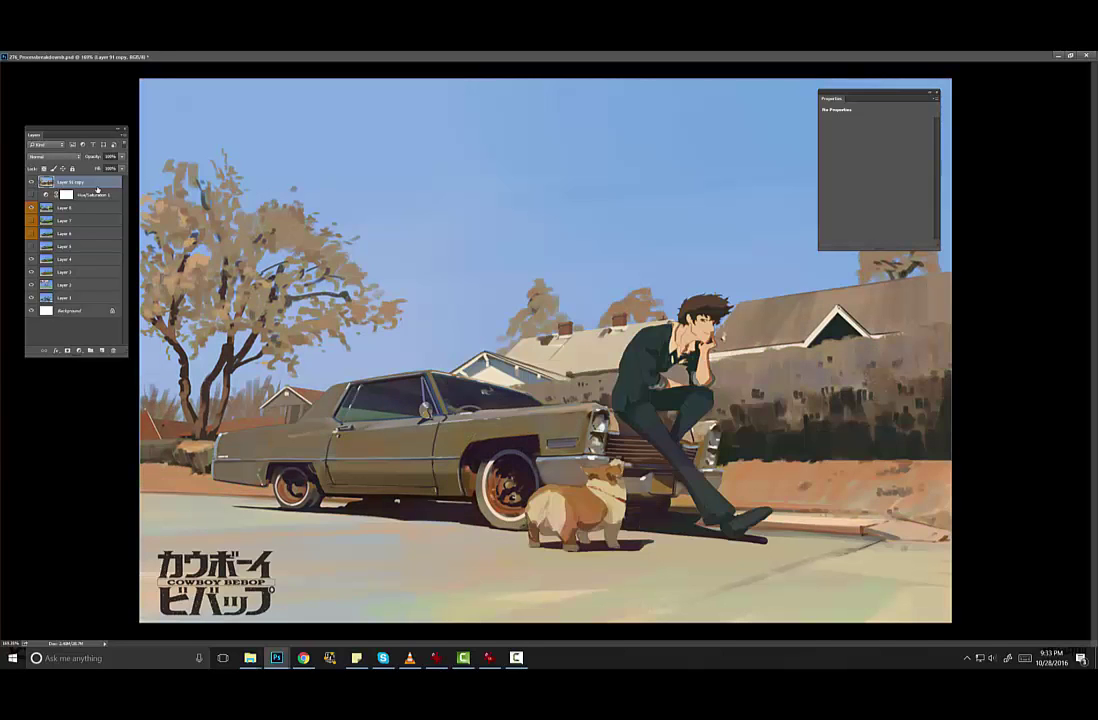